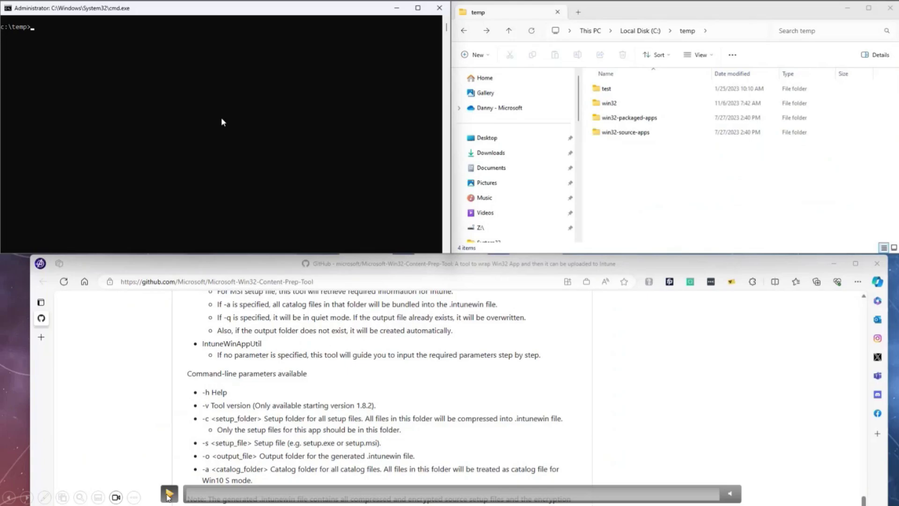
From the win32 folder, run IntuneWinAppUtil.exe /h to show its usage help.
{"action": "left_click", "coordinate": [169, 493]}
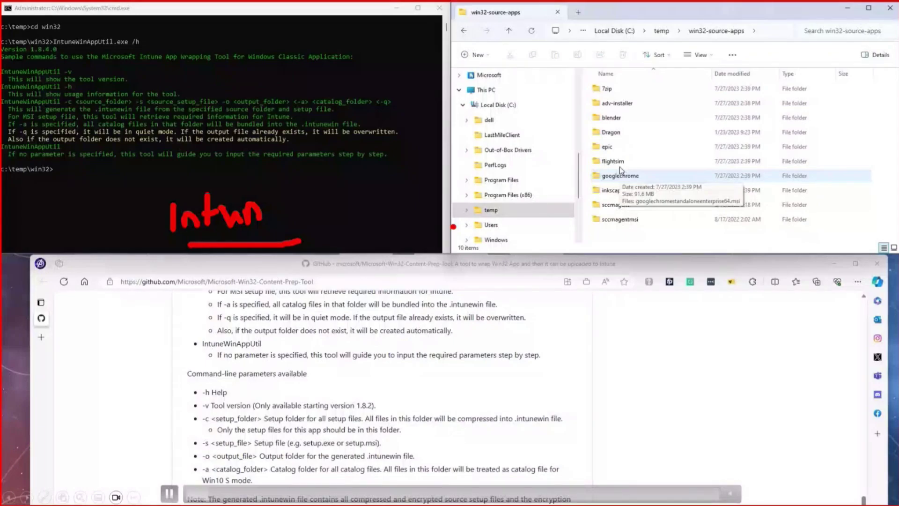
Paste the 7-Zip MSI's full path under Source in scatter.txt and add a Destination heading.
{"action": "key", "text": "alt+d"}
{"action": "type", "text": "\\7zip\\"}
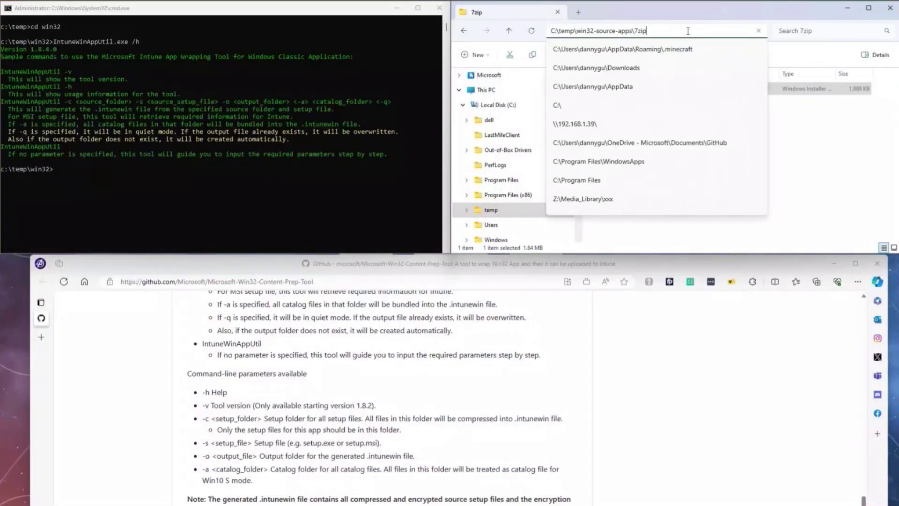
{"action": "key", "text": "Down"}
{"action": "key", "text": "ctrl+c"}
{"action": "key", "text": "alt+Tab"}
{"action": "key", "text": "ctrl+v"}
{"action": "key", "text": "Return"}
{"action": "key", "text": "Return"}
{"action": "type", "text": "Destination"}
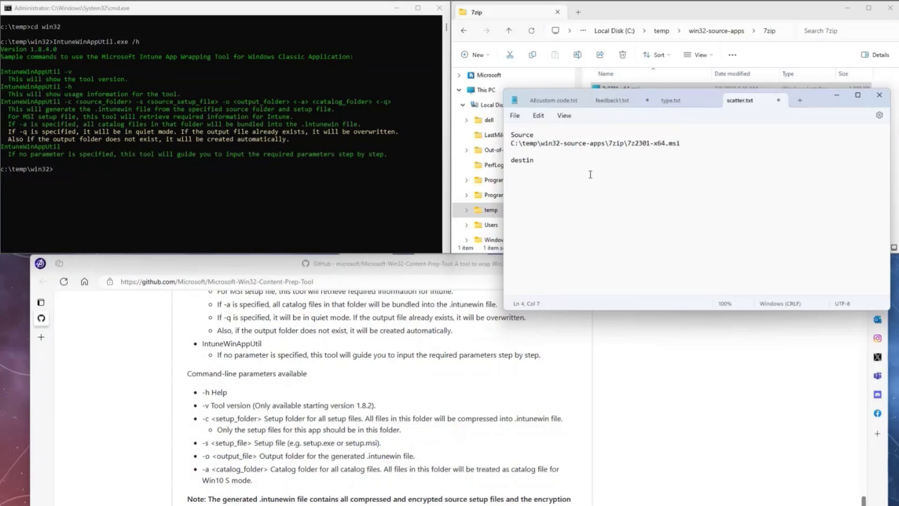
Note the win32-packaged-apps path plus \7zip1 under Destination.
{"action": "left_click", "coordinate": [619, 19]}
{"action": "double_click", "coordinate": [652, 181]}
{"action": "key", "text": "alt+d"}
{"action": "key", "text": "ctrl+c"}
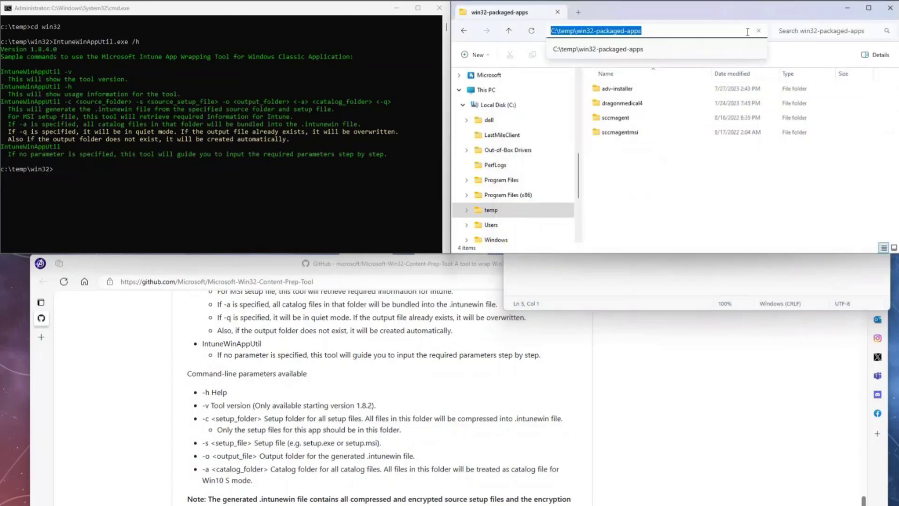
{"action": "key", "text": "alt+Tab"}
{"action": "key", "text": "Return"}
{"action": "key", "text": "ctrl+v"}
{"action": "type", "text": "\\7zip1"}
Create a new folder named 7zip1 in win32-packaged-apps.
{"action": "left_click", "coordinate": [674, 61]}
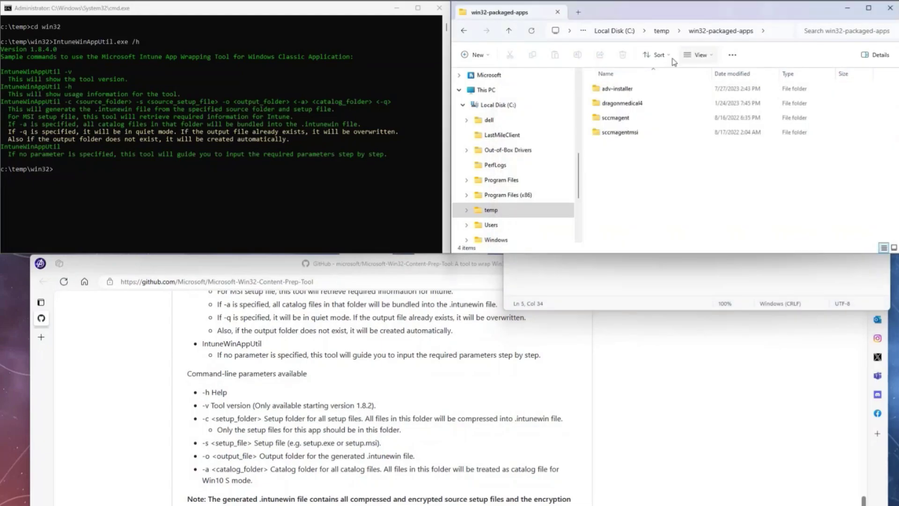
{"action": "key", "text": "ctrl+shift+n"}
{"action": "type", "text": "7zip1"}
{"action": "key", "text": "Return"}
{"action": "key", "text": "Return"}
{"action": "key", "text": "alt+Tab"}
{"action": "left_click", "coordinate": [283, 369]}
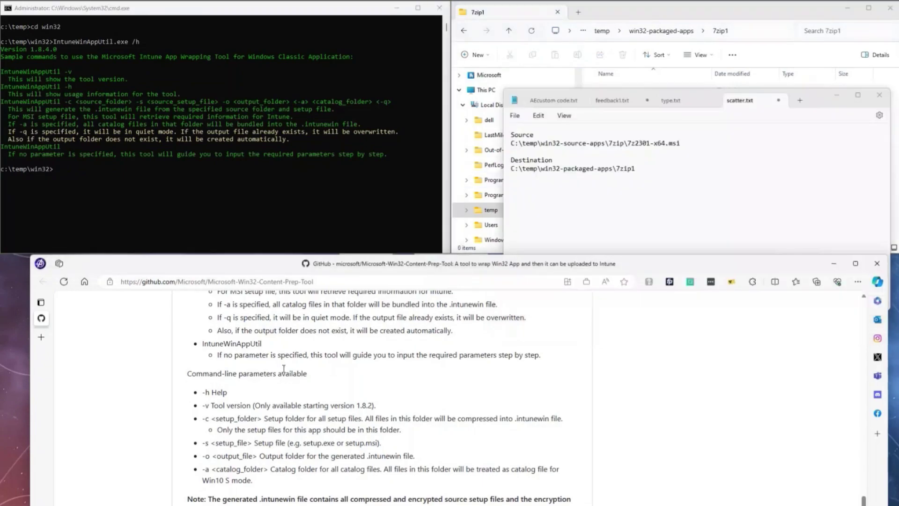
Paste two copies of the sample IntuneWinAppUtil command into the notes.
{"action": "scroll", "coordinate": [283, 368], "scroll_direction": "up", "scroll_amount": 1}
{"action": "left_click_drag", "start_coordinate": [202, 313], "coordinate": [487, 313]}
{"action": "key", "text": "ctrl+c"}
{"action": "left_click", "coordinate": [839, 197]}
{"action": "key", "text": "Return"}
{"action": "key", "text": "Return"}
{"action": "key", "text": "ctrl+v"}
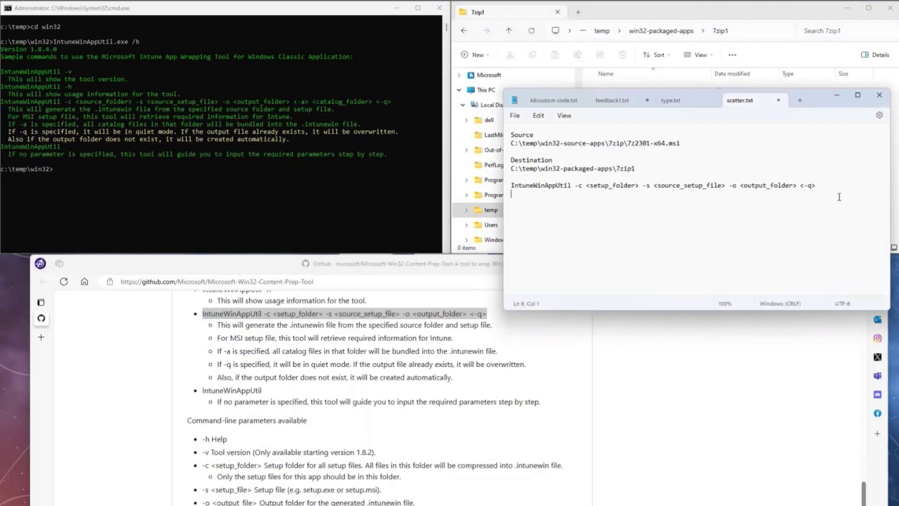
{"action": "key", "text": "Return"}
{"action": "key", "text": "ctrl+v"}
Edit the command to use C:\temp\win32-source-apps\7zip, 7z2301-x64.msi and the 7zip1 output folder, then copy it.
{"action": "left_click_drag", "start_coordinate": [586, 202], "coordinate": [639, 201]}
{"action": "type", "text": "C:\\temp\\win32-source-apps\\7zip"}
{"action": "left_click_drag", "start_coordinate": [713, 202], "coordinate": [793, 202]}
{"action": "type", "text": "7z2301-x64.msi"}
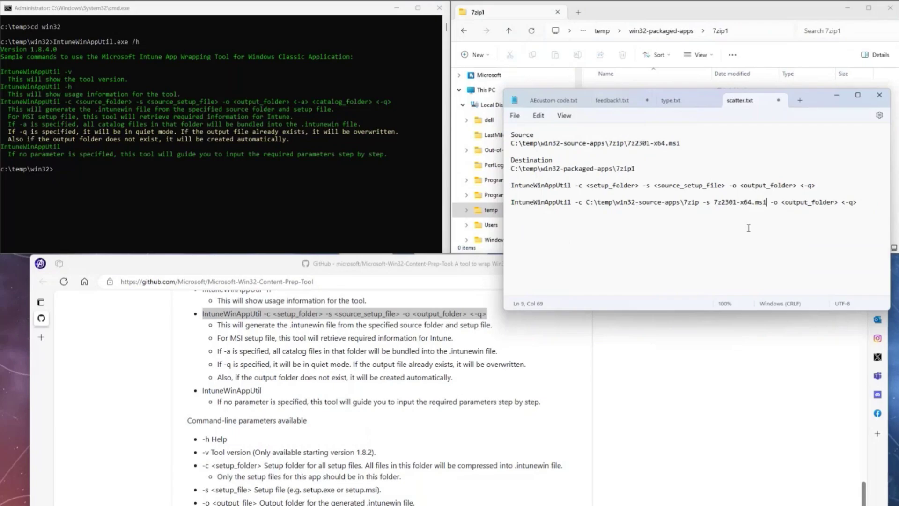
{"action": "left_click_drag", "start_coordinate": [635, 168], "coordinate": [510, 169]}
{"action": "key", "text": "ctrl+c"}
{"action": "left_click_drag", "start_coordinate": [781, 201], "coordinate": [857, 202]}
{"action": "key", "text": "ctrl+v"}
{"action": "triple_click", "coordinate": [534, 211]}
{"action": "left_click_drag", "start_coordinate": [505, 281], "coordinate": [448, 282]}
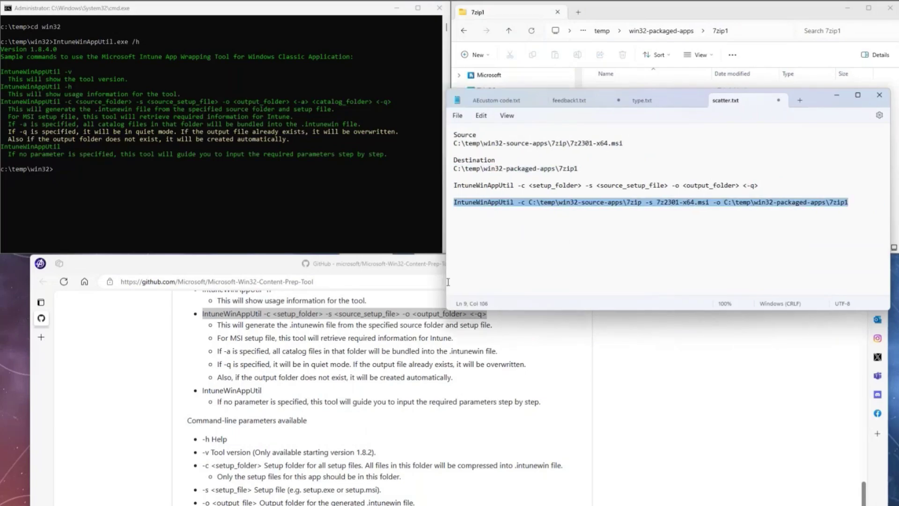
{"action": "key", "text": "ctrl+c"}
Run the packaging command in Command Prompt to produce 7z2301-x64.intunewin.
{"action": "left_click", "coordinate": [144, 184]}
{"action": "key", "text": "ctrl+v"}
{"action": "key", "text": "Return"}
{"action": "left_click", "coordinate": [655, 211]}
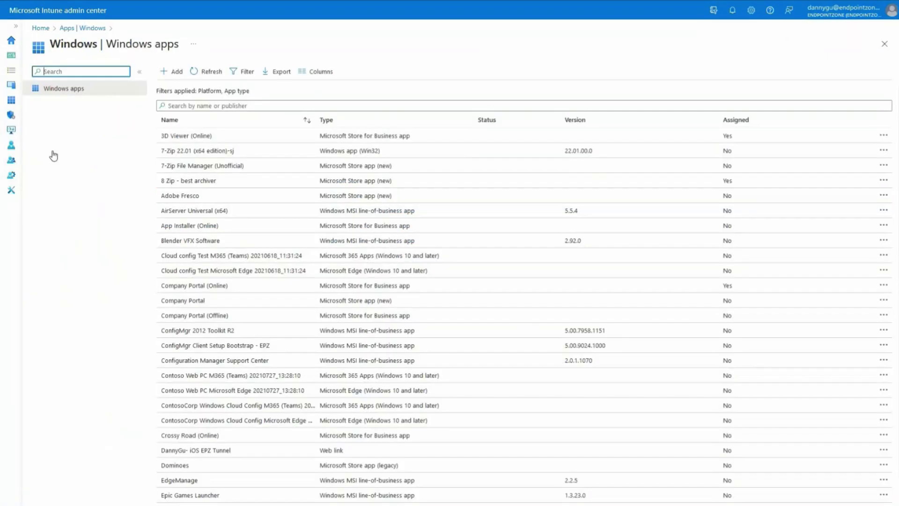
Add a new Windows app and show the App type list with Windows catalog app (Win32).
{"action": "left_click", "coordinate": [167, 73]}
{"action": "left_click", "coordinate": [684, 76]}
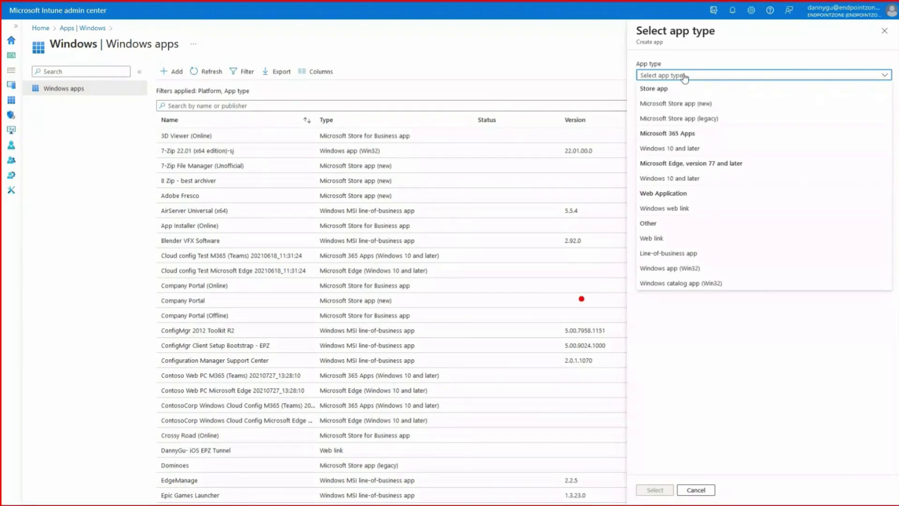
{"action": "mouse_move", "coordinate": [765, 201]}
{"action": "left_mouse_down"}
{"action": "mouse_move", "coordinate": [815, 243]}
{"action": "mouse_move", "coordinate": [745, 287]}
{"action": "left_mouse_up"}
{"action": "left_click_drag", "start_coordinate": [742, 271], "coordinate": [751, 305]}
{"action": "mouse_move", "coordinate": [642, 302]}
{"action": "left_mouse_down"}
{"action": "mouse_move", "coordinate": [727, 303]}
{"action": "mouse_move", "coordinate": [732, 281]}
{"action": "mouse_move", "coordinate": [670, 269]}
{"action": "mouse_move", "coordinate": [633, 298]}
{"action": "left_mouse_up"}
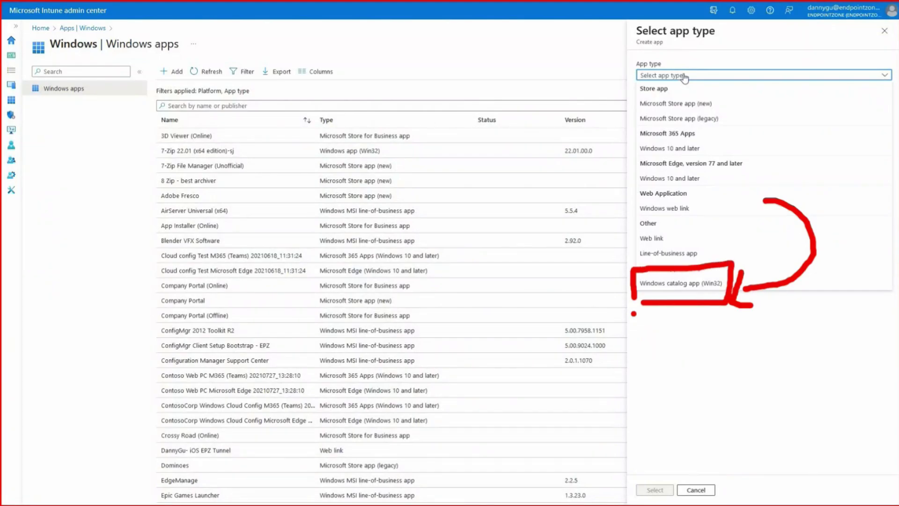
{"action": "mouse_move", "coordinate": [668, 374]}
{"action": "left_mouse_down"}
{"action": "mouse_move", "coordinate": [669, 311]}
{"action": "mouse_move", "coordinate": [687, 341]}
{"action": "left_mouse_up"}
{"action": "left_click_drag", "start_coordinate": [698, 348], "coordinate": [711, 402]}
{"action": "mouse_move", "coordinate": [700, 352]}
{"action": "left_mouse_down"}
{"action": "mouse_move", "coordinate": [712, 352]}
{"action": "mouse_move", "coordinate": [708, 365]}
{"action": "left_mouse_up"}
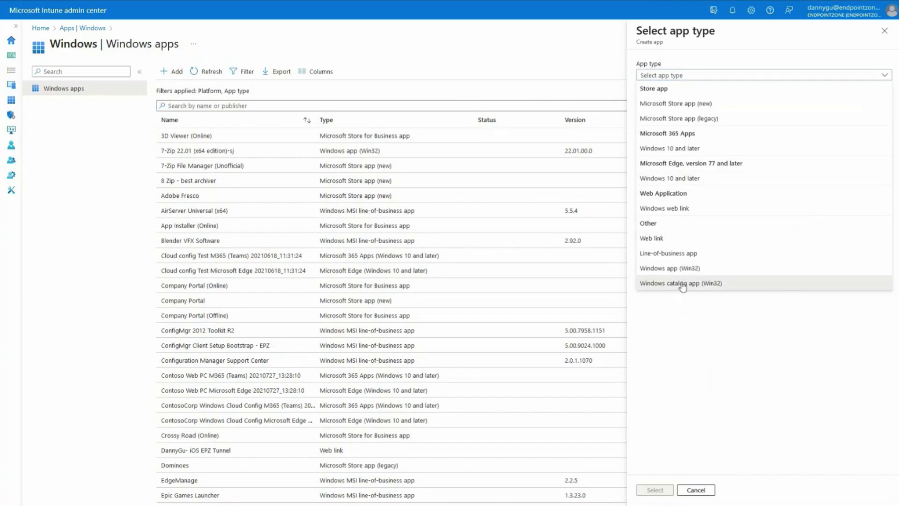
Choose Windows catalog app (Win32) as the app type and open the Win32 catalog search.
{"action": "left_click", "coordinate": [682, 283]}
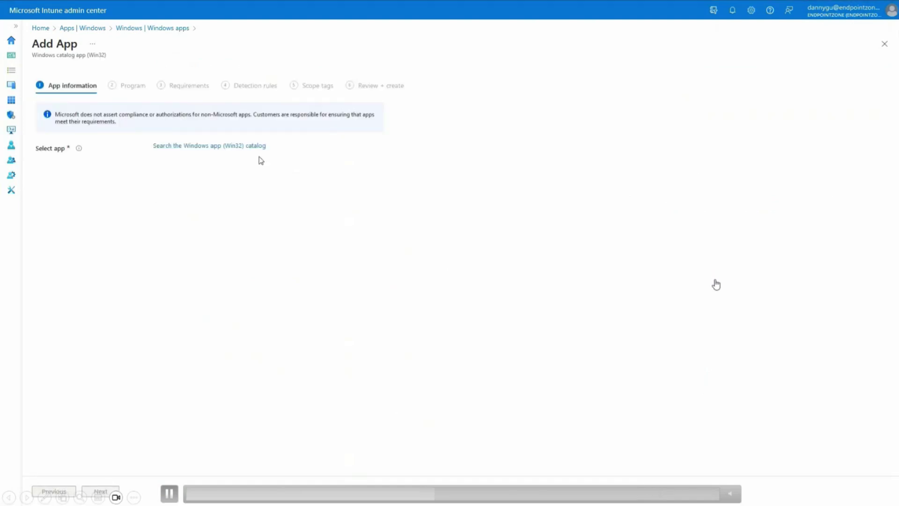
{"action": "left_click", "coordinate": [255, 146]}
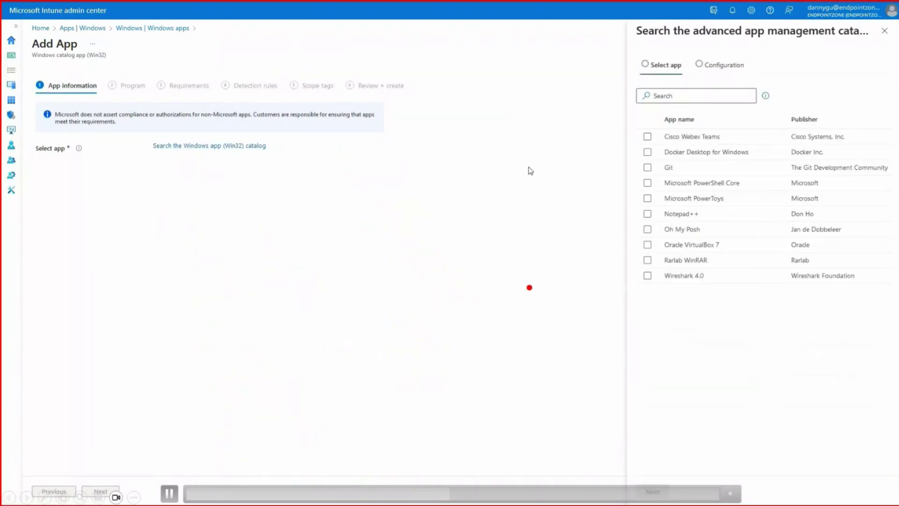
{"action": "mouse_move", "coordinate": [236, 220]}
{"action": "left_mouse_down"}
{"action": "mouse_move", "coordinate": [265, 248]}
{"action": "mouse_move", "coordinate": [297, 254]}
{"action": "mouse_move", "coordinate": [329, 232]}
{"action": "mouse_move", "coordinate": [341, 238]}
{"action": "left_mouse_up"}
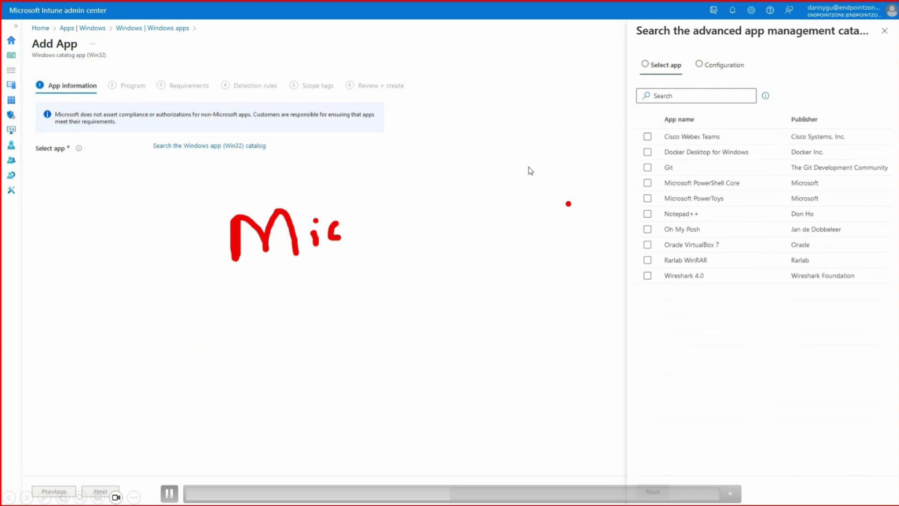
{"action": "left_click_drag", "start_coordinate": [180, 162], "coordinate": [583, 162]}
{"action": "mouse_move", "coordinate": [571, 145]}
{"action": "left_mouse_down"}
{"action": "mouse_move", "coordinate": [583, 178]}
{"action": "mouse_move", "coordinate": [572, 184]}
{"action": "left_mouse_up"}
{"action": "mouse_move", "coordinate": [482, 53]}
{"action": "left_mouse_down"}
{"action": "mouse_move", "coordinate": [488, 113]}
{"action": "mouse_move", "coordinate": [486, 79]}
{"action": "left_mouse_up"}
{"action": "mouse_move", "coordinate": [505, 101]}
{"action": "left_mouse_down"}
{"action": "mouse_move", "coordinate": [511, 108]}
{"action": "mouse_move", "coordinate": [518, 92]}
{"action": "mouse_move", "coordinate": [515, 106]}
{"action": "left_mouse_up"}
{"action": "left_click_drag", "start_coordinate": [666, 145], "coordinate": [707, 144]}
{"action": "left_click_drag", "start_coordinate": [662, 173], "coordinate": [758, 192]}
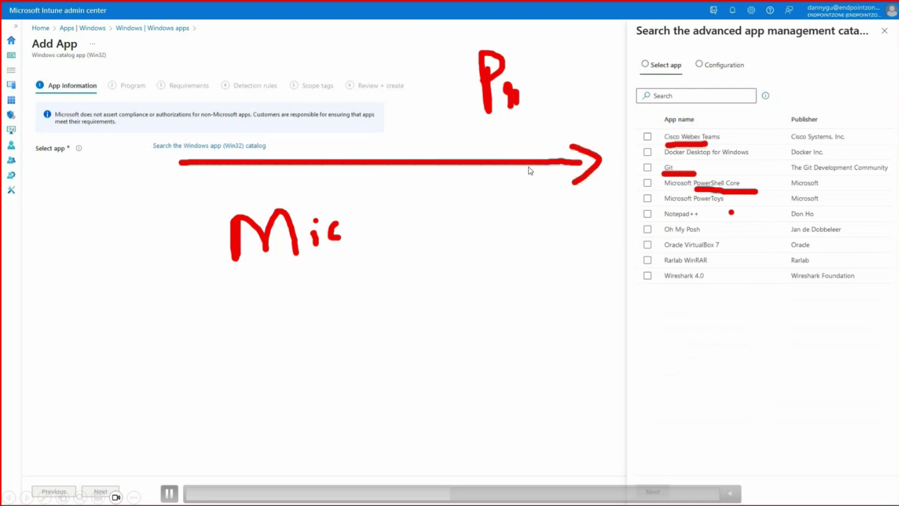
{"action": "left_click_drag", "start_coordinate": [662, 220], "coordinate": [722, 220]}
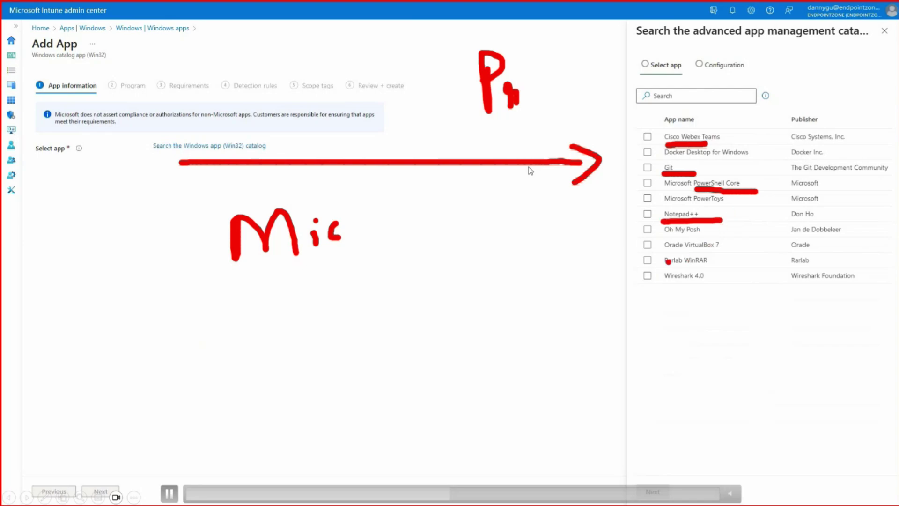
{"action": "left_click_drag", "start_coordinate": [664, 269], "coordinate": [729, 263]}
{"action": "key", "text": "Escape"}
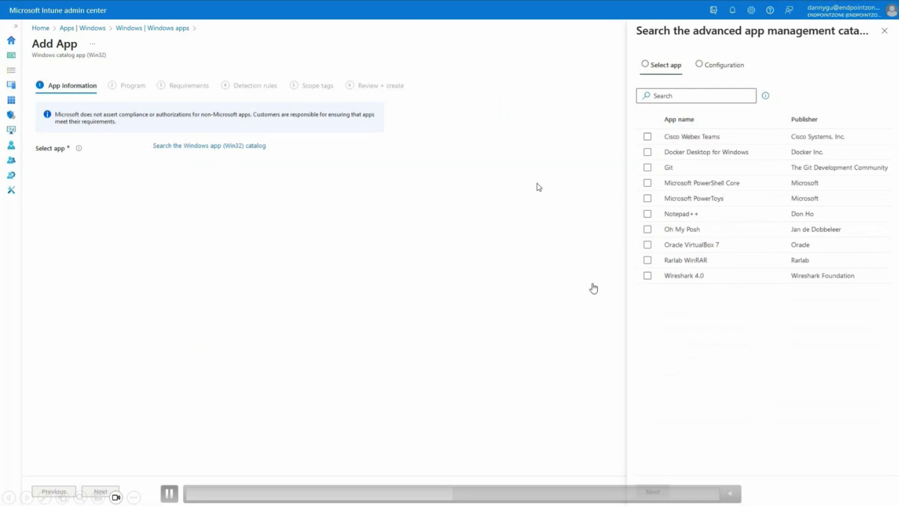
Select Rarlab WinRAR from the catalog and pick its WinRAR (English) (x64) 6.22 package.
{"action": "left_click", "coordinate": [647, 260]}
{"action": "left_click", "coordinate": [652, 491]}
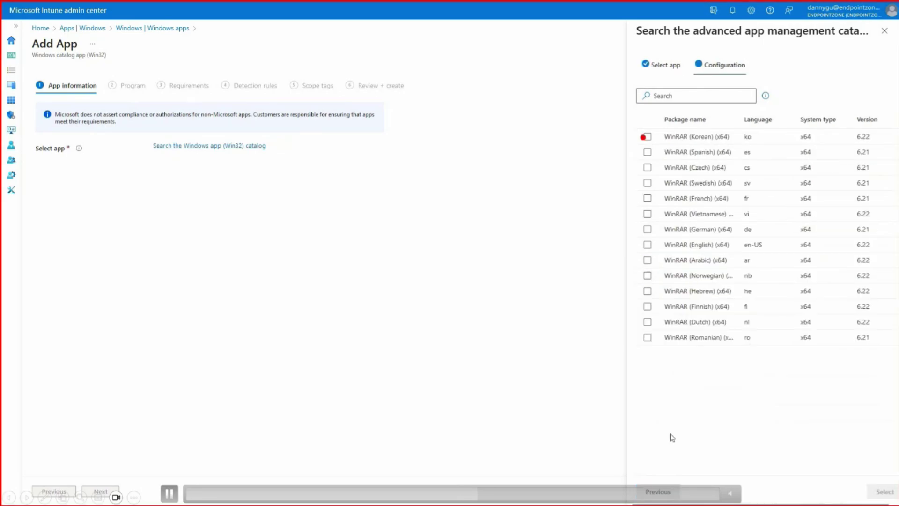
{"action": "mouse_move", "coordinate": [637, 108]}
{"action": "left_mouse_down"}
{"action": "mouse_move", "coordinate": [627, 118]}
{"action": "mouse_move", "coordinate": [643, 365]}
{"action": "mouse_move", "coordinate": [850, 413]}
{"action": "mouse_move", "coordinate": [881, 232]}
{"action": "mouse_move", "coordinate": [882, 102]}
{"action": "left_mouse_up"}
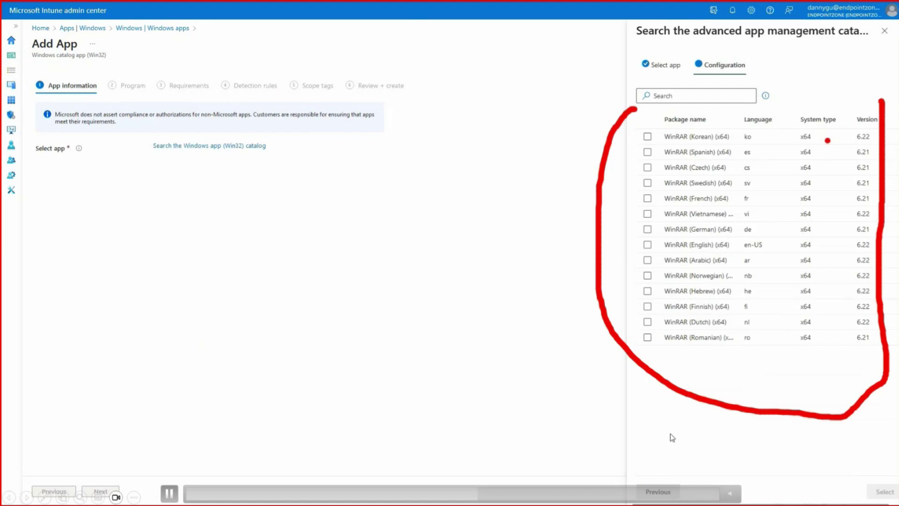
{"action": "left_click_drag", "start_coordinate": [816, 138], "coordinate": [838, 135]}
{"action": "mouse_move", "coordinate": [779, 125]}
{"action": "left_mouse_down"}
{"action": "mouse_move", "coordinate": [756, 112]}
{"action": "mouse_move", "coordinate": [768, 133]}
{"action": "mouse_move", "coordinate": [790, 130]}
{"action": "left_mouse_up"}
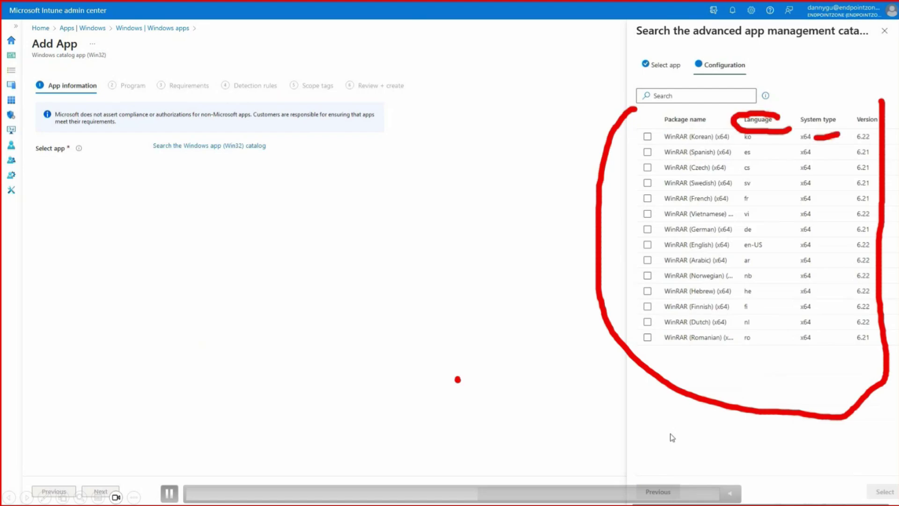
{"action": "mouse_move", "coordinate": [458, 379]}
{"action": "left_mouse_down"}
{"action": "mouse_move", "coordinate": [584, 287]}
{"action": "mouse_move", "coordinate": [574, 318]}
{"action": "left_mouse_up"}
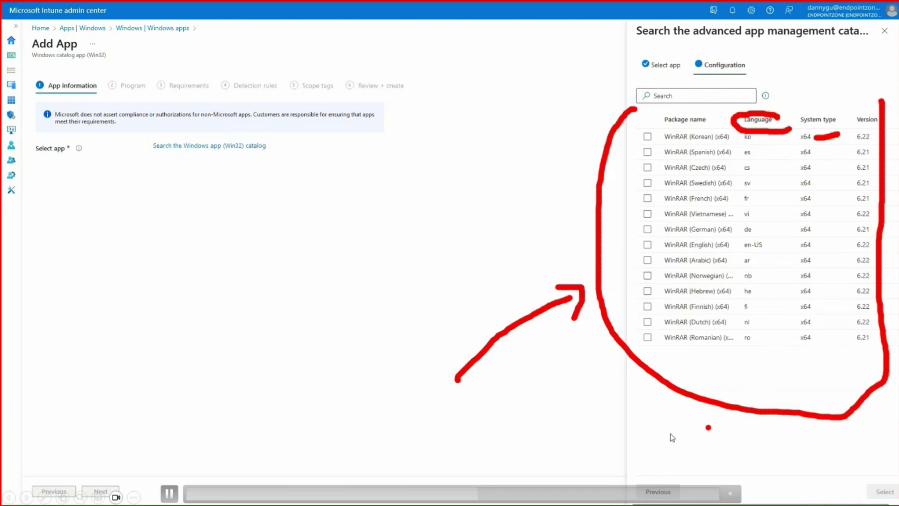
{"action": "key", "text": "Escape"}
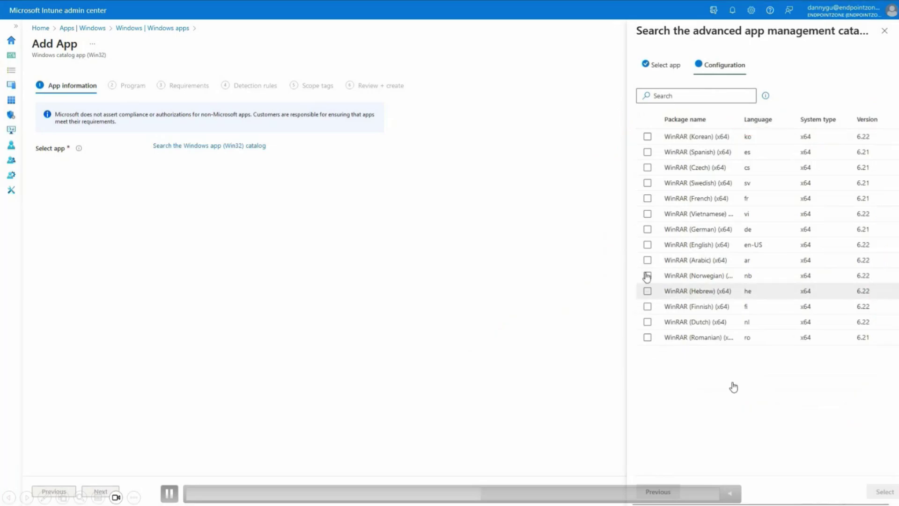
{"action": "left_click", "coordinate": [647, 244]}
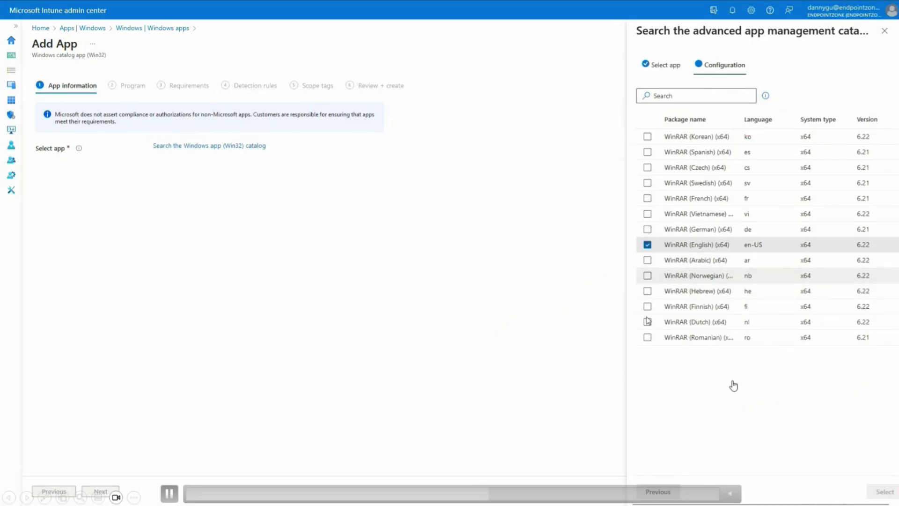
{"action": "left_click", "coordinate": [880, 491]}
Advance through the WinRAR wizard, keeping the default winrar-x64-622.exe /s install command and requirements.
{"action": "left_click", "coordinate": [113, 491]}
{"action": "key", "text": "ctrl+2"}
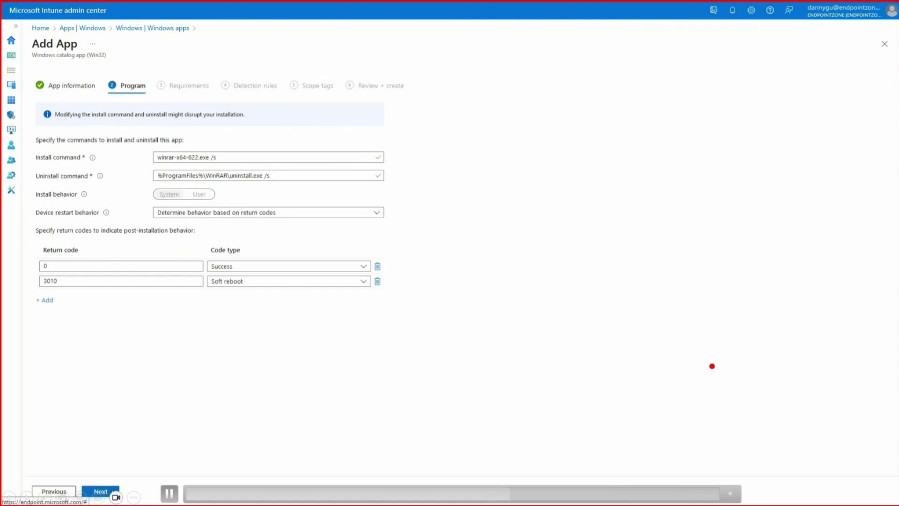
{"action": "mouse_move", "coordinate": [424, 81]}
{"action": "left_mouse_down"}
{"action": "mouse_move", "coordinate": [40, 70]}
{"action": "mouse_move", "coordinate": [10, 224]}
{"action": "mouse_move", "coordinate": [366, 357]}
{"action": "mouse_move", "coordinate": [450, 90]}
{"action": "mouse_move", "coordinate": [422, 88]}
{"action": "left_mouse_up"}
{"action": "left_click_drag", "start_coordinate": [416, 157], "coordinate": [502, 147]}
{"action": "left_click_drag", "start_coordinate": [417, 135], "coordinate": [486, 183]}
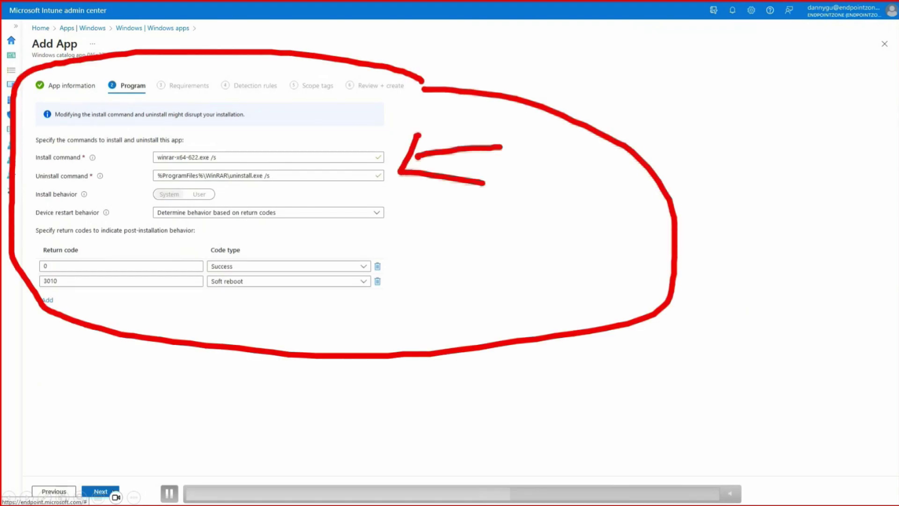
{"action": "mouse_move", "coordinate": [251, 116]}
{"action": "left_mouse_down"}
{"action": "mouse_move", "coordinate": [259, 120]}
{"action": "mouse_move", "coordinate": [247, 140]}
{"action": "mouse_move", "coordinate": [268, 151]}
{"action": "left_mouse_up"}
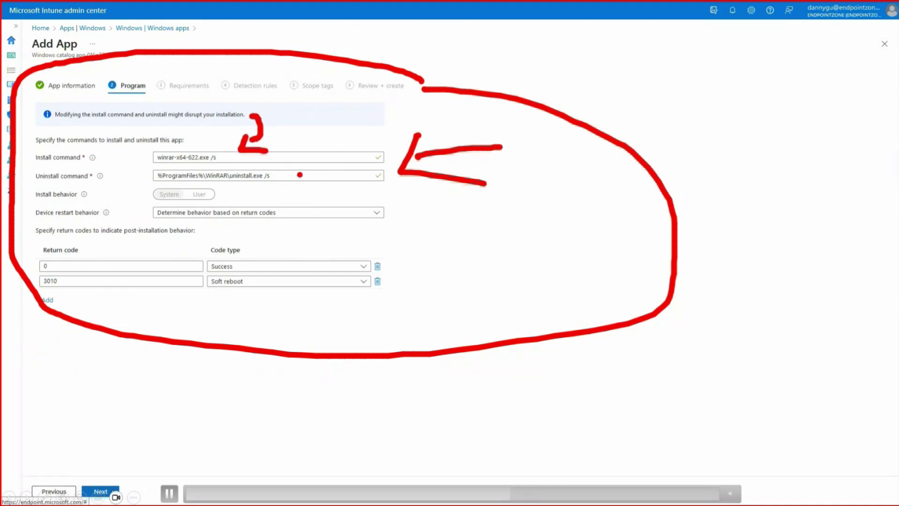
{"action": "mouse_move", "coordinate": [319, 139]}
{"action": "left_mouse_down"}
{"action": "mouse_move", "coordinate": [291, 185]}
{"action": "mouse_move", "coordinate": [309, 191]}
{"action": "left_mouse_up"}
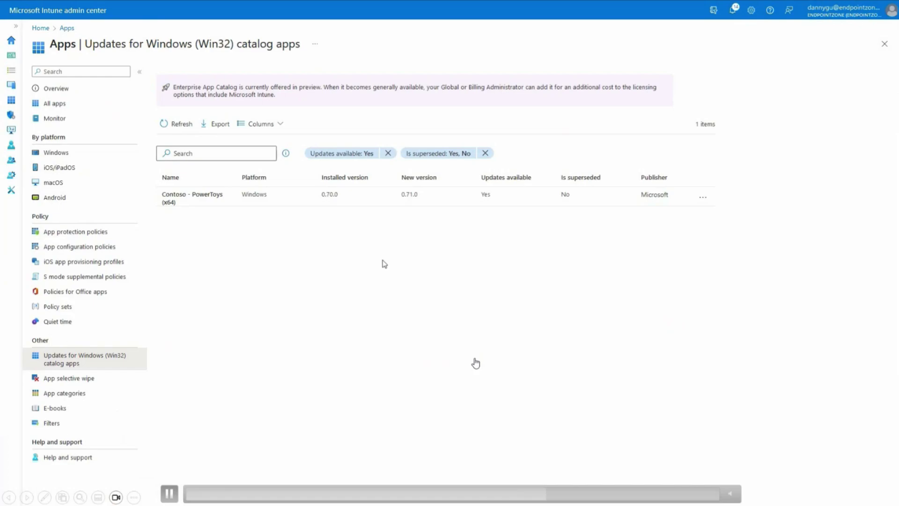
Open the actions menu on the PowerToys (x64) row in the Win32 catalog app updates list.
{"action": "key", "text": "ctrl+2"}
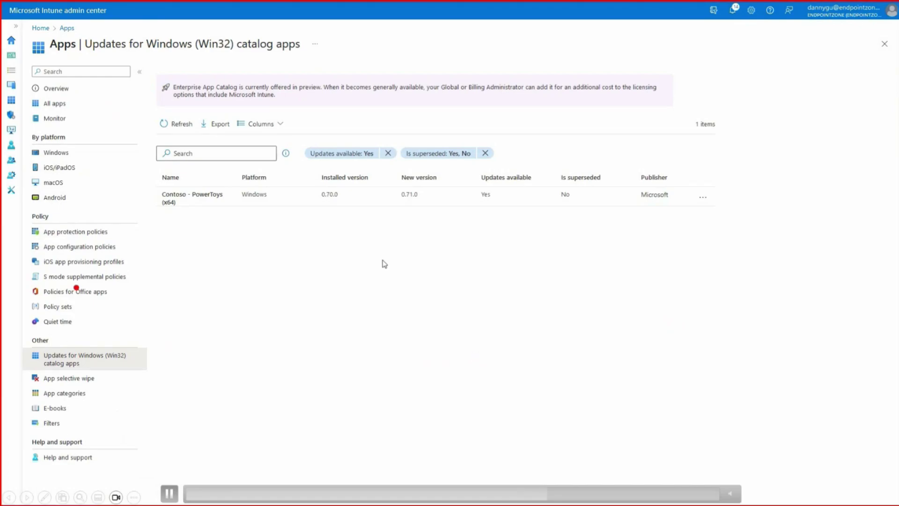
{"action": "mouse_move", "coordinate": [28, 369]}
{"action": "left_mouse_down"}
{"action": "mouse_move", "coordinate": [140, 383]}
{"action": "mouse_move", "coordinate": [65, 326]}
{"action": "mouse_move", "coordinate": [9, 367]}
{"action": "left_mouse_up"}
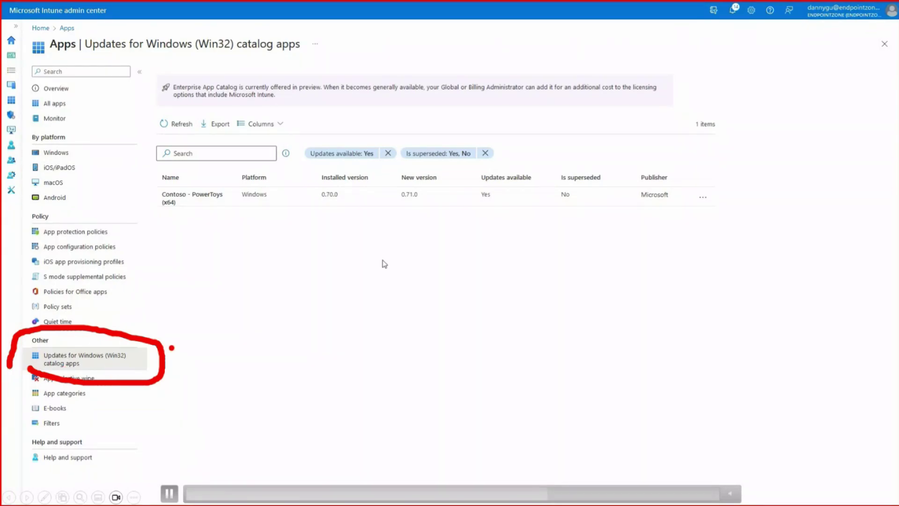
{"action": "left_click_drag", "start_coordinate": [168, 349], "coordinate": [290, 315]}
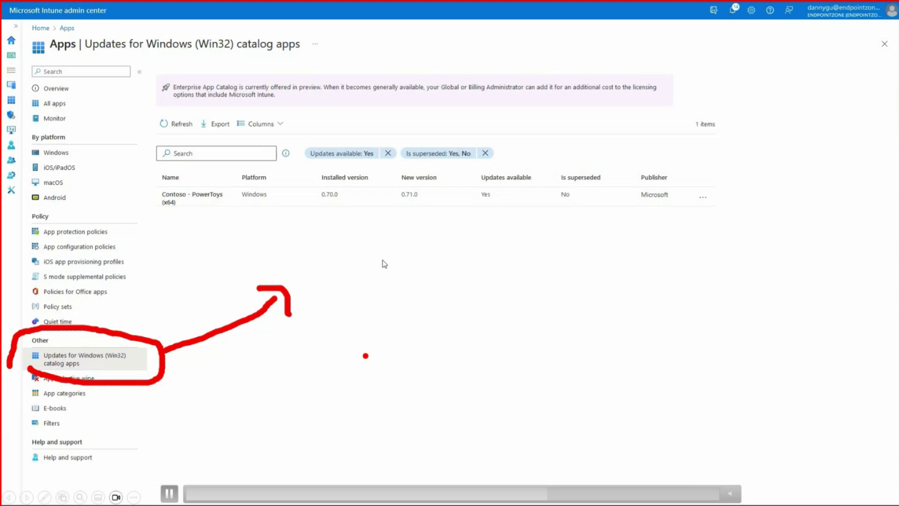
{"action": "mouse_move", "coordinate": [721, 163]}
{"action": "left_mouse_down"}
{"action": "mouse_move", "coordinate": [680, 199]}
{"action": "mouse_move", "coordinate": [686, 228]}
{"action": "mouse_move", "coordinate": [740, 173]}
{"action": "mouse_move", "coordinate": [720, 157]}
{"action": "left_mouse_up"}
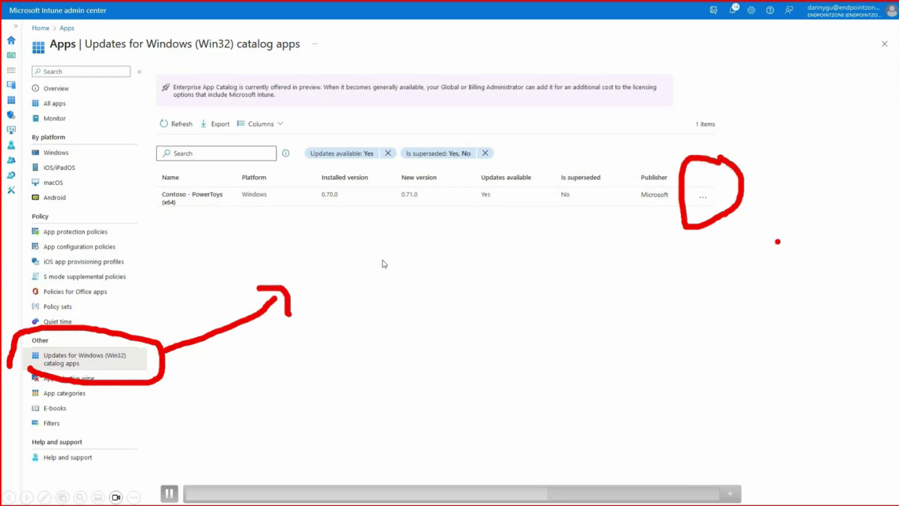
{"action": "left_click", "coordinate": [703, 197]}
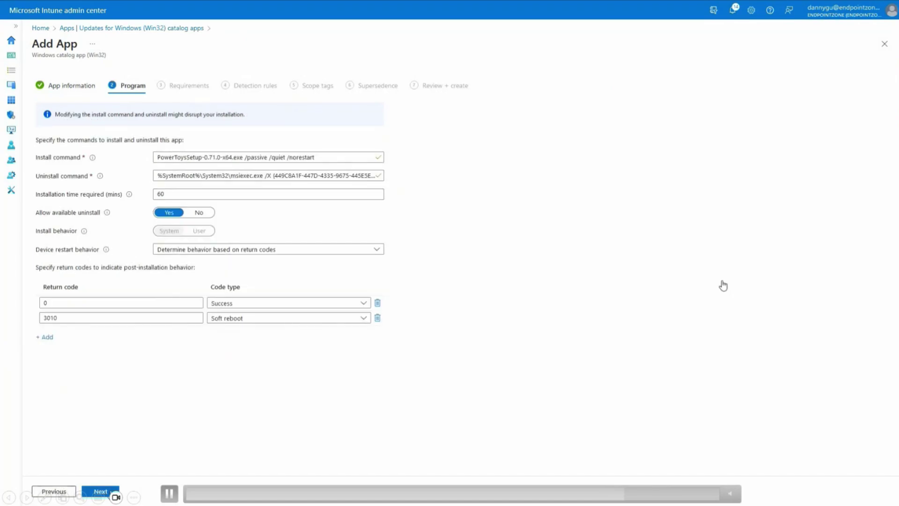
Accept the Program, Requirements, Detection rules and Scope tags defaults to reach Supersedence of PowerToys 0.70.0.
{"action": "left_click", "coordinate": [111, 492]}
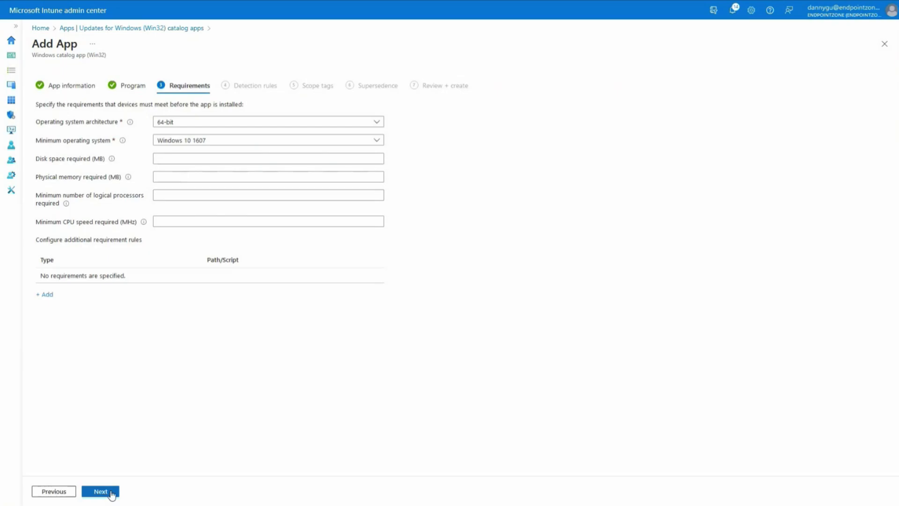
{"action": "left_click", "coordinate": [112, 491]}
{"action": "left_click", "coordinate": [104, 492]}
{"action": "left_click", "coordinate": [103, 491]}
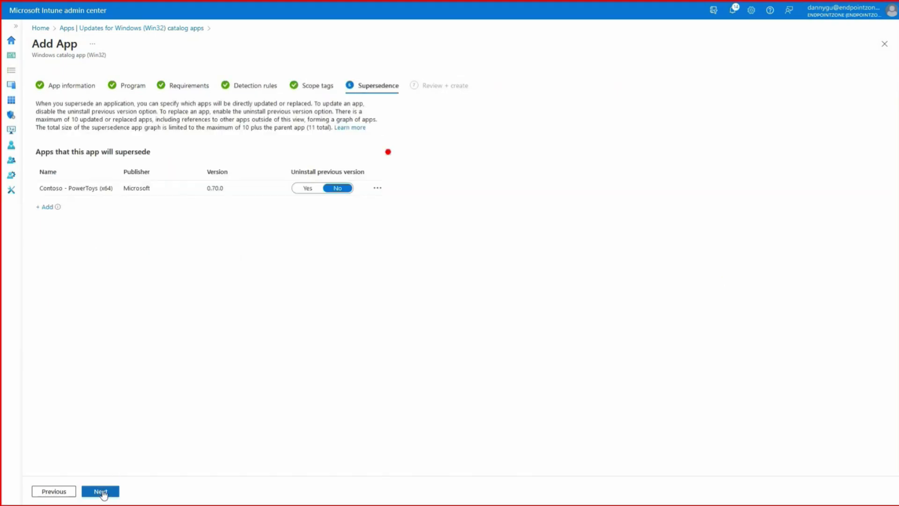
{"action": "mouse_move", "coordinate": [389, 149]}
{"action": "left_mouse_down"}
{"action": "mouse_move", "coordinate": [282, 179]}
{"action": "mouse_move", "coordinate": [431, 206]}
{"action": "mouse_move", "coordinate": [382, 146]}
{"action": "left_mouse_up"}
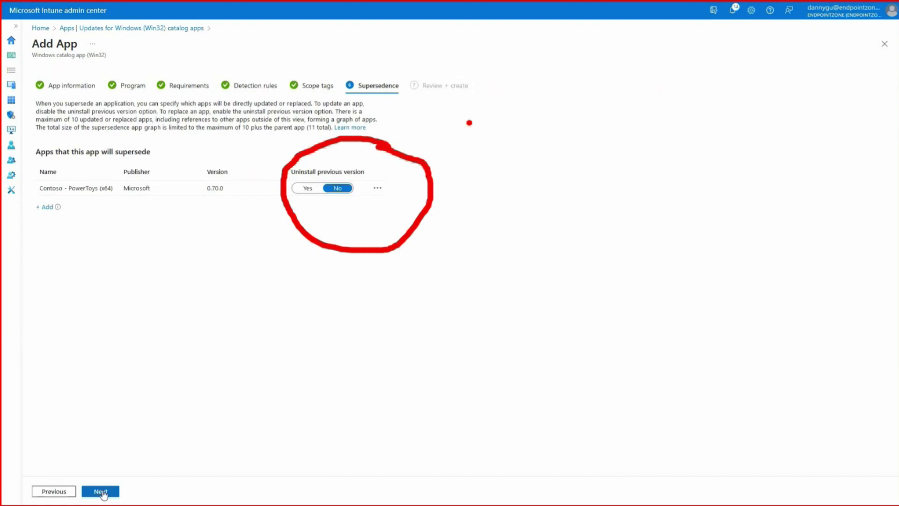
{"action": "mouse_move", "coordinate": [517, 99]}
{"action": "left_mouse_down"}
{"action": "mouse_move", "coordinate": [491, 122]}
{"action": "mouse_move", "coordinate": [458, 125]}
{"action": "mouse_move", "coordinate": [468, 157]}
{"action": "left_mouse_up"}
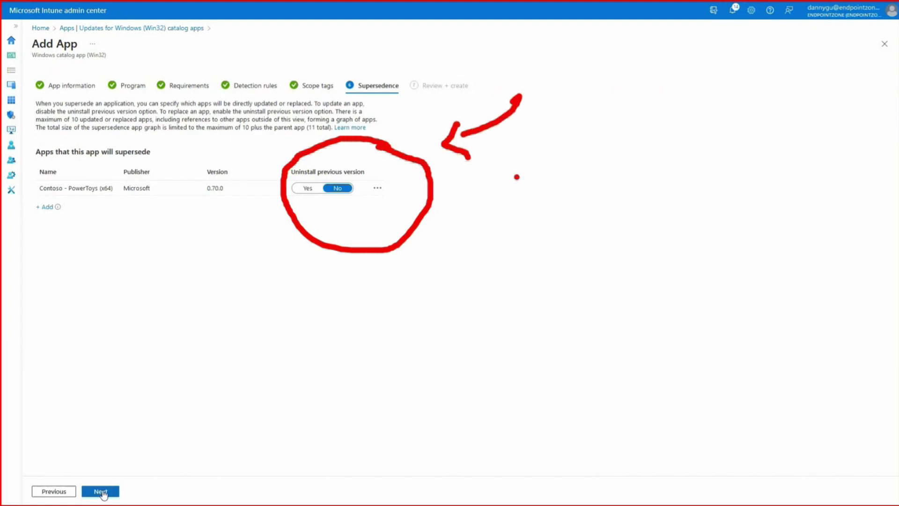
{"action": "key", "text": "Escape"}
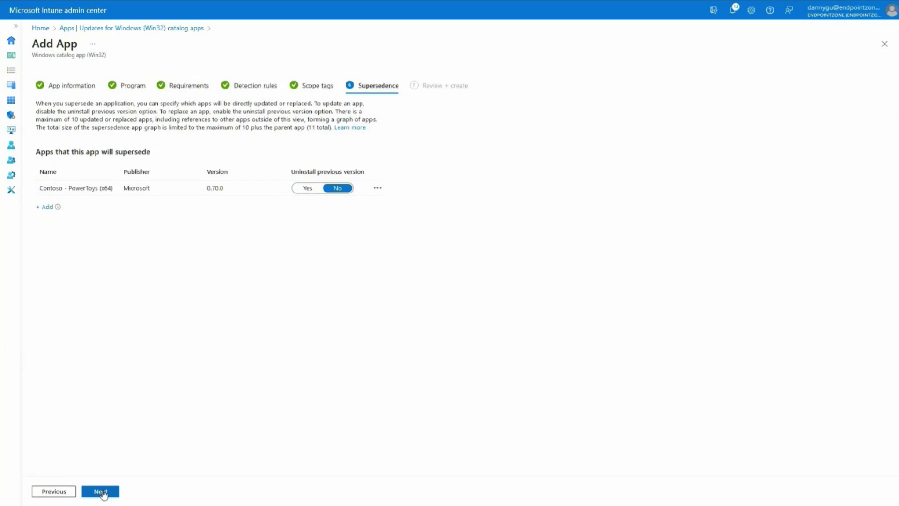
Open and check the Review + create summary for PowerToys (x64) 0.71.0.
{"action": "left_click", "coordinate": [100, 491]}
{"action": "key", "text": "ctrl+2"}
{"action": "mouse_move", "coordinate": [482, 39]}
{"action": "left_mouse_down"}
{"action": "mouse_move", "coordinate": [405, 75]}
{"action": "mouse_move", "coordinate": [611, 117]}
{"action": "mouse_move", "coordinate": [498, 55]}
{"action": "left_mouse_up"}
{"action": "left_click_drag", "start_coordinate": [615, 90], "coordinate": [724, 58]}
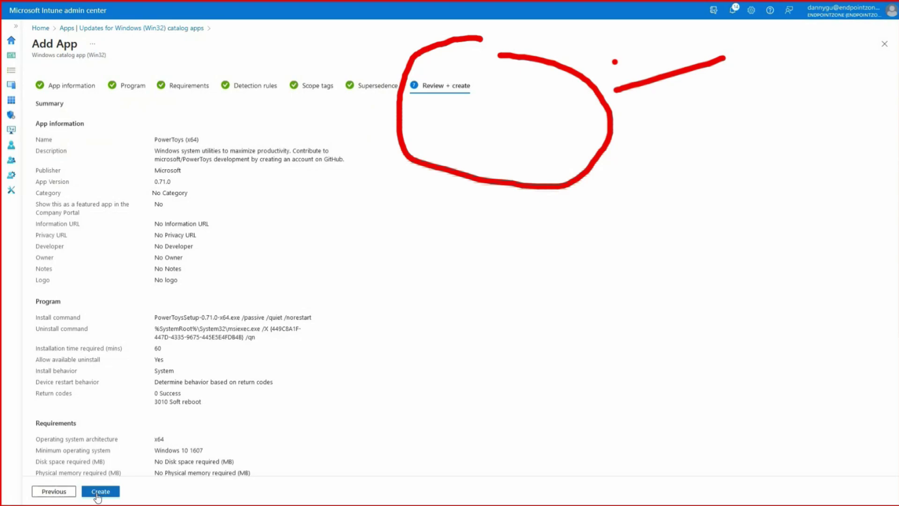
{"action": "left_click_drag", "start_coordinate": [615, 55], "coordinate": [648, 113]}
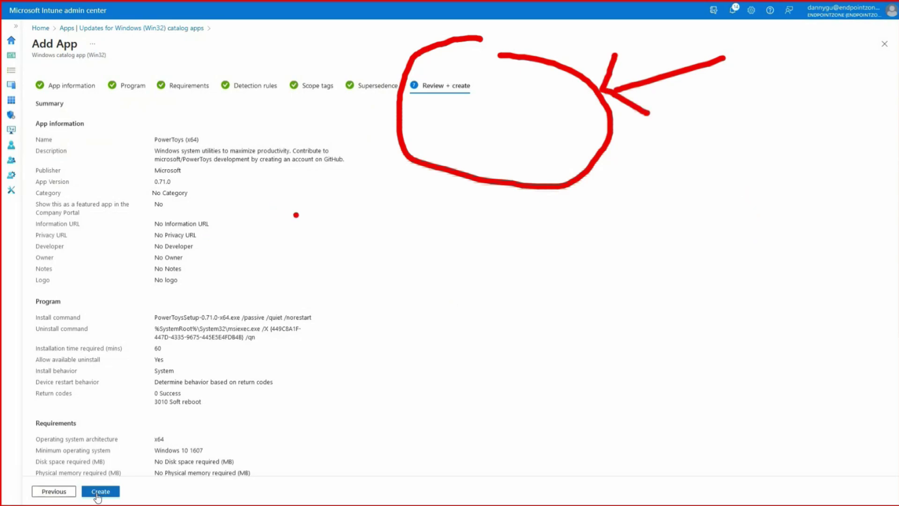
{"action": "key", "text": "Escape"}
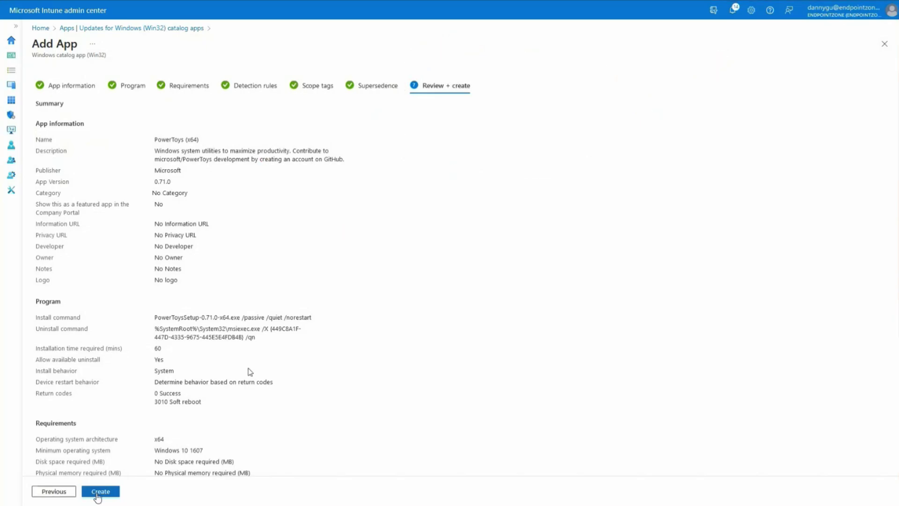